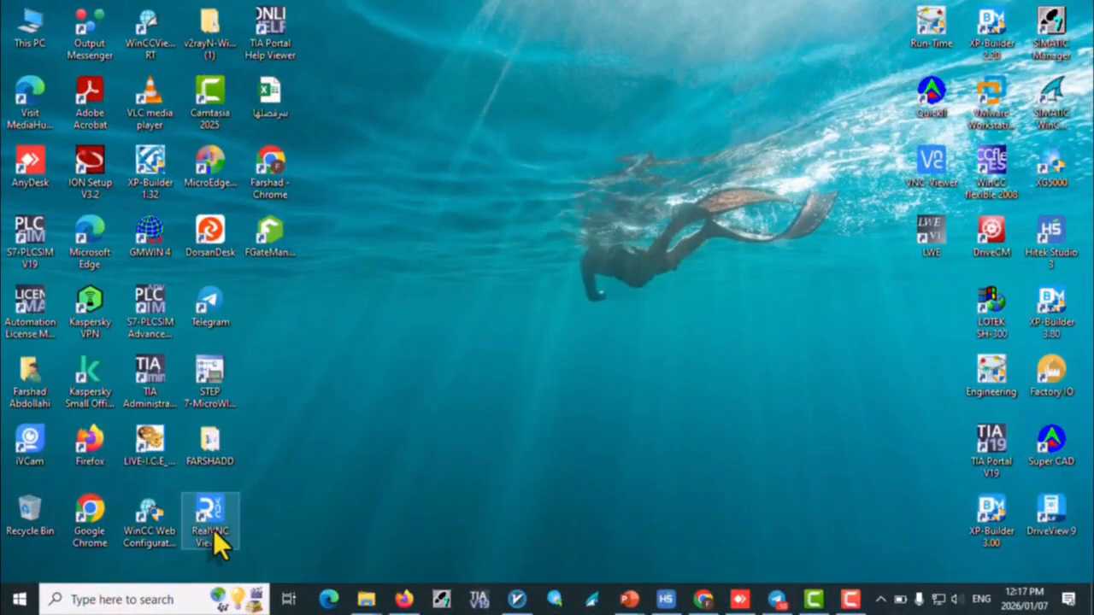
# Step: Open RealVNC Viewer and go to its device address entry
pyautogui.doubleClick(212, 530)
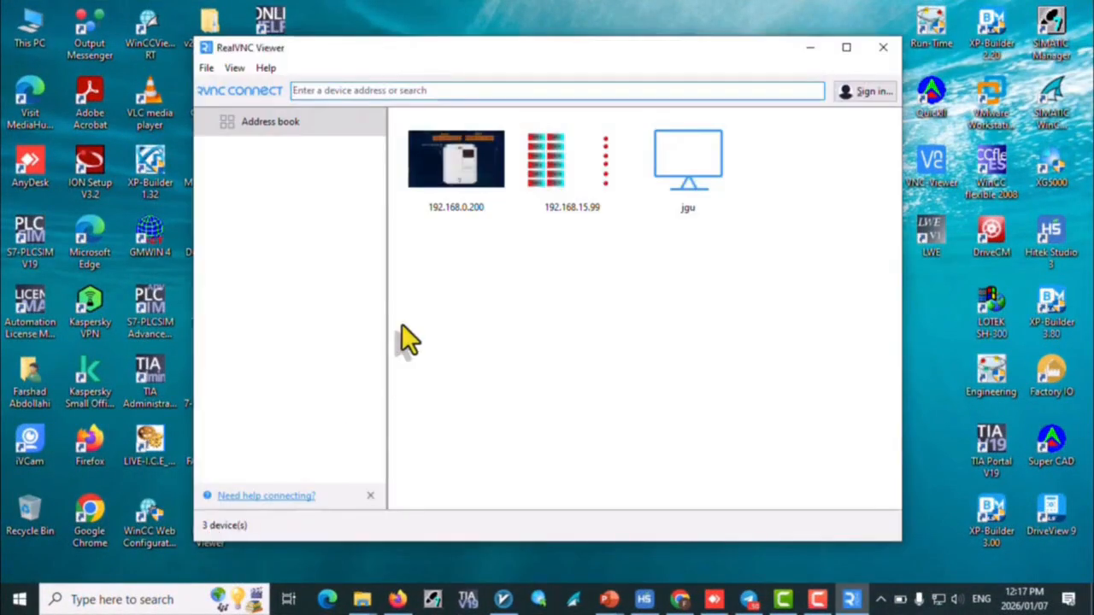
pyautogui.click(356, 91)
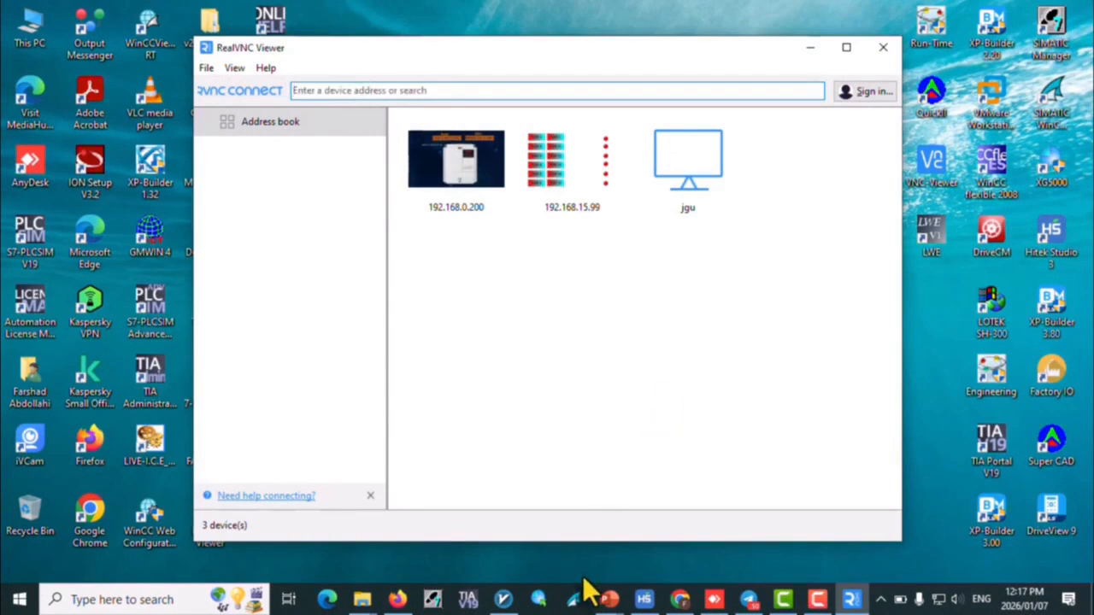
# Step: Switch to Hitek Studio and review the static IP address in the HMI Settings
pyautogui.click(642, 600)
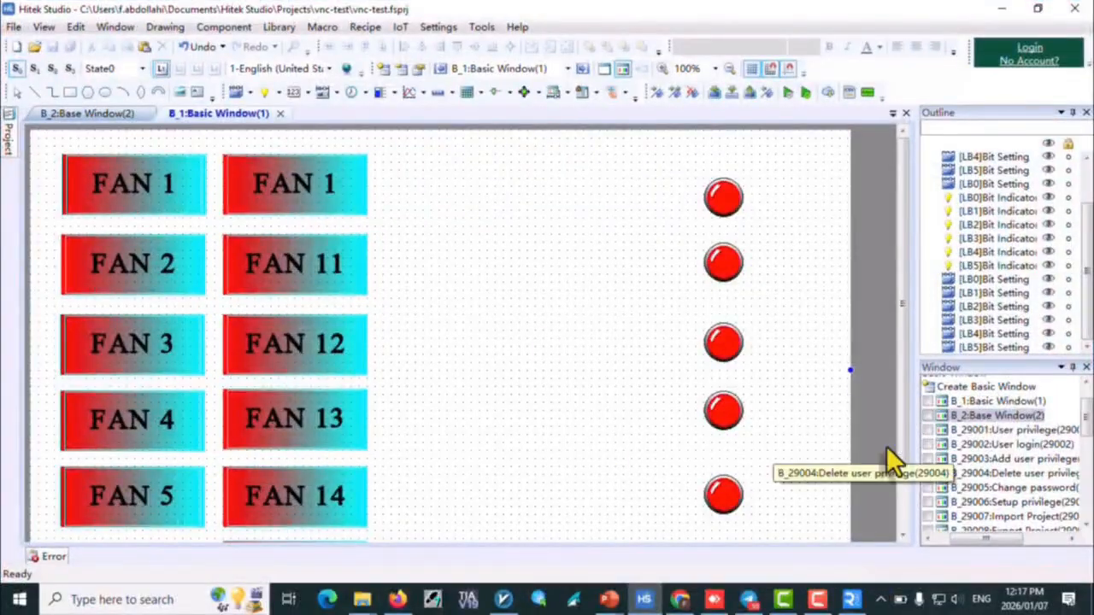
pyautogui.click(10, 137)
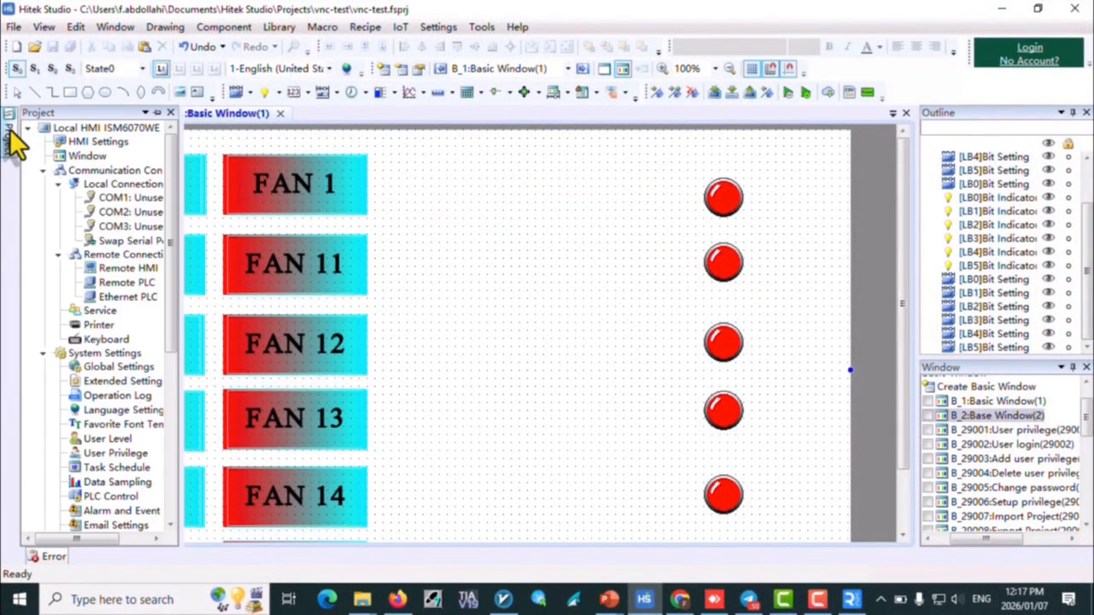
pyautogui.click(440, 28)
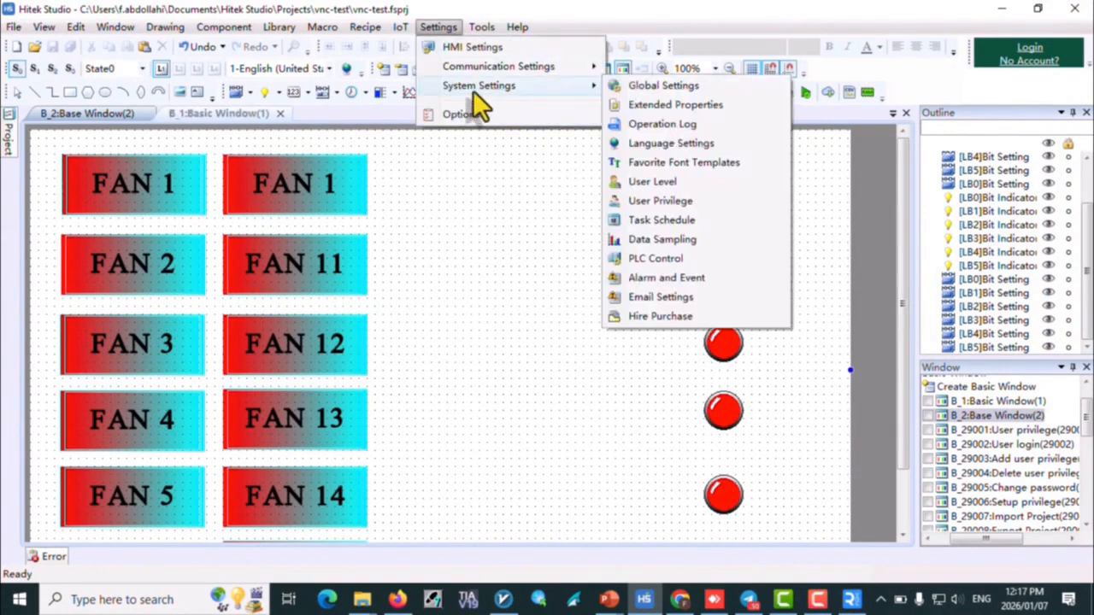
pyautogui.click(480, 46)
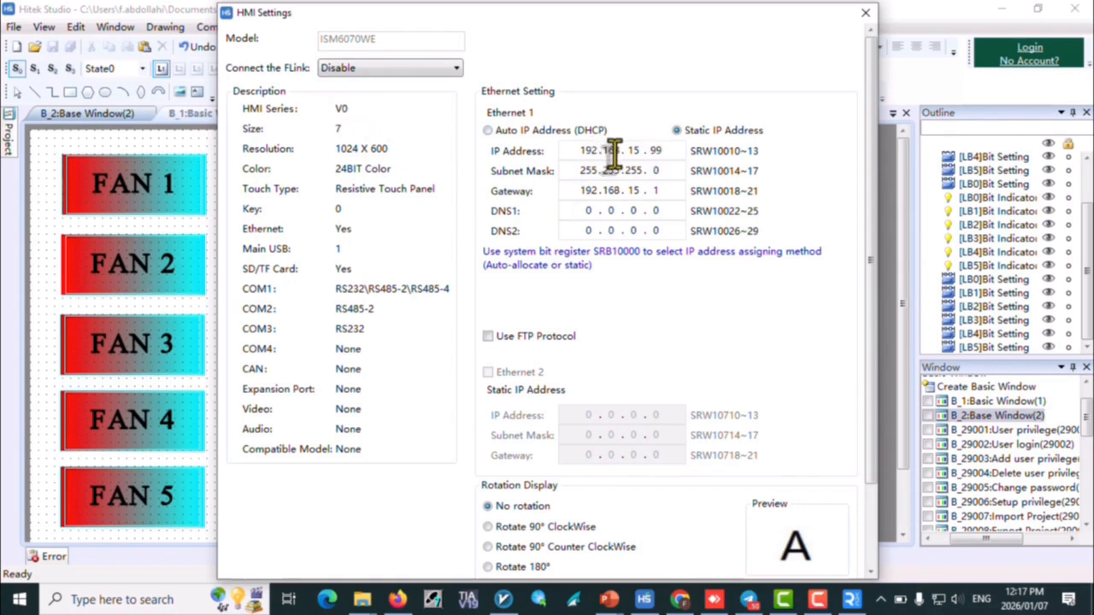
pyautogui.click(865, 12)
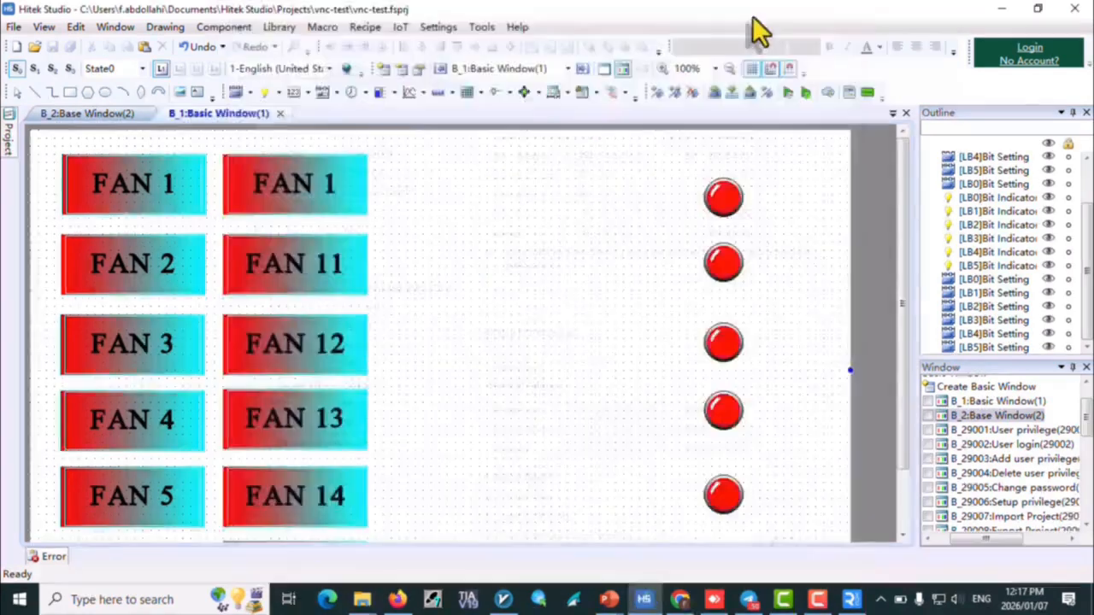
# Step: Open the HMI Settings from the project tree, review them down to the color settings, and confirm them
pyautogui.click(484, 28)
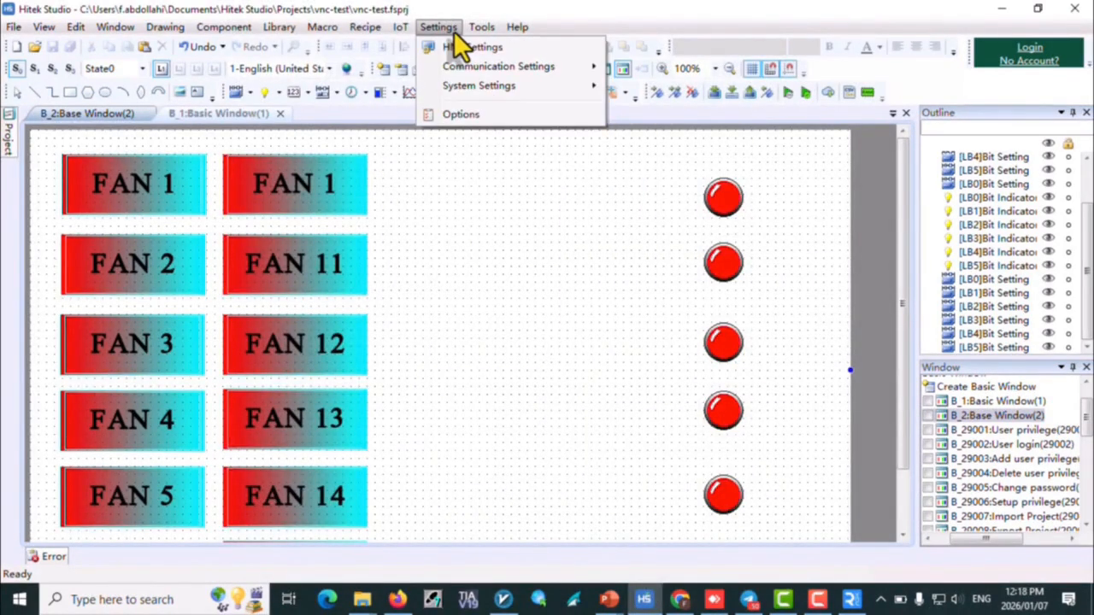
pyautogui.click(459, 47)
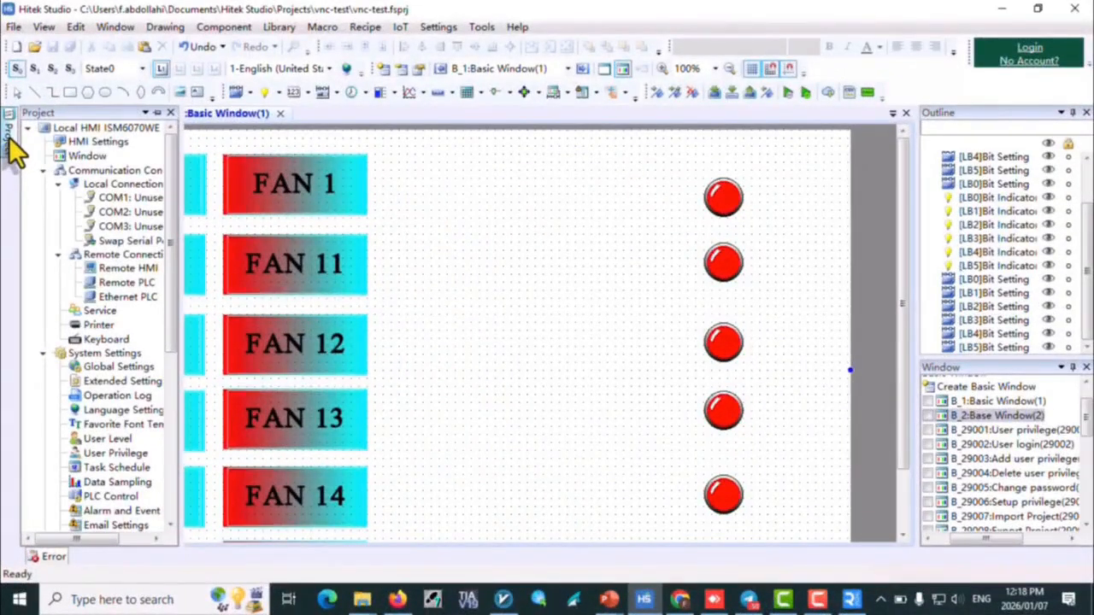
pyautogui.doubleClick(79, 139)
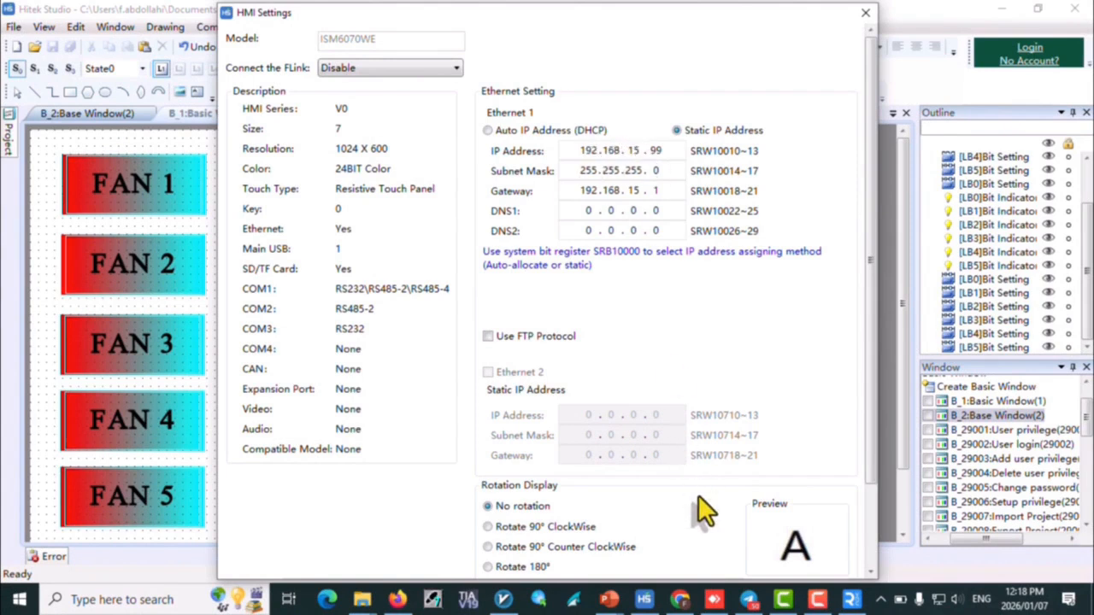
pyautogui.scroll(-3, 698, 495)
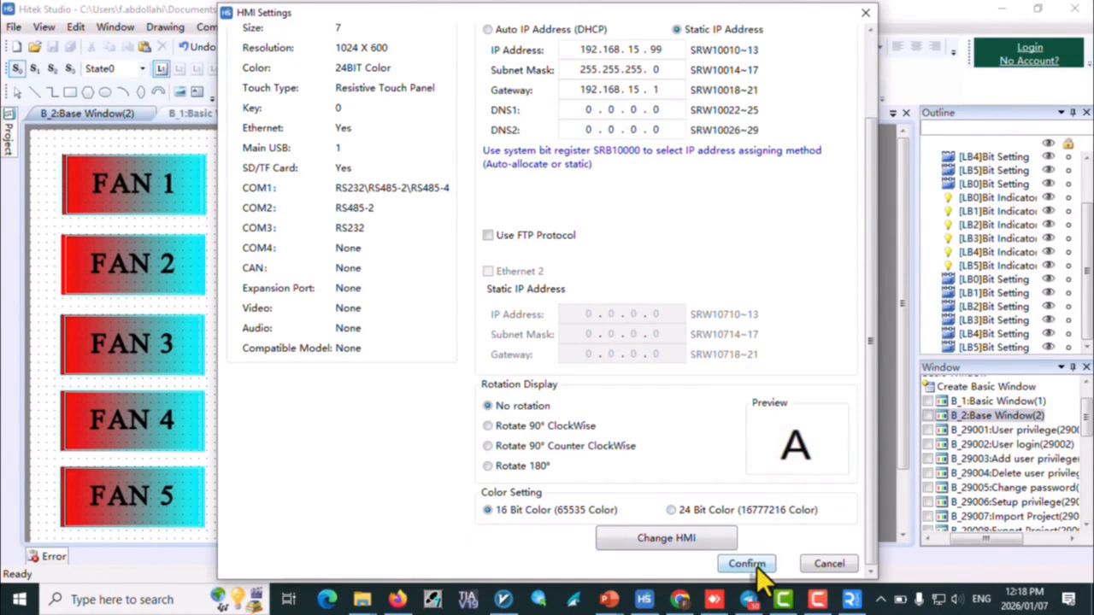
pyautogui.click(746, 564)
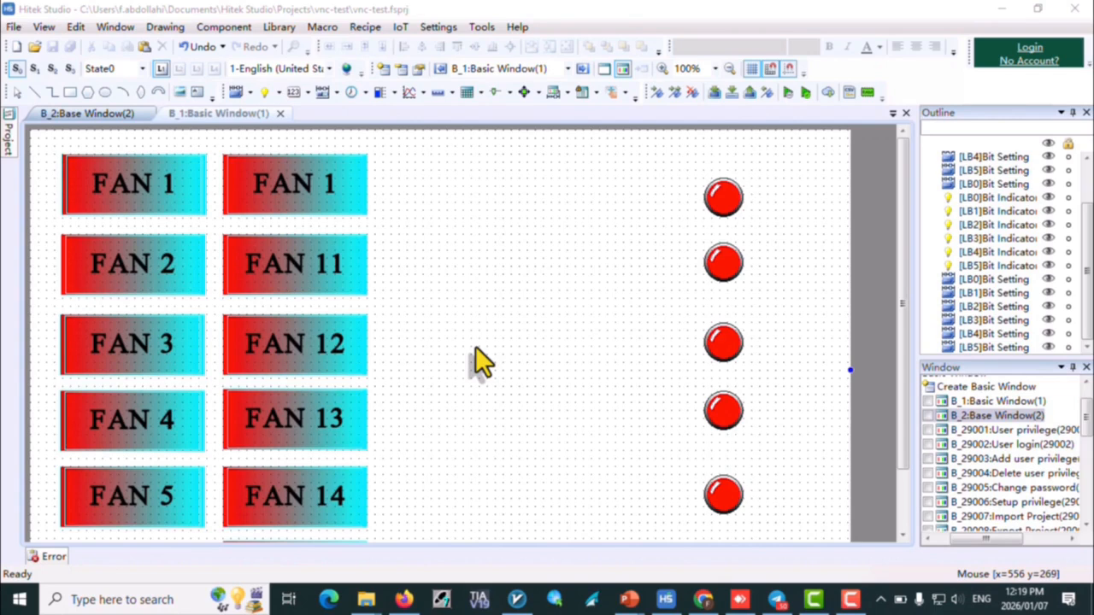
# Step: Read the VNC registers SRB10020 and SRB10021 in the Hitek user manual in Firefox, and return to Hitek Studio
pyautogui.click(400, 600)
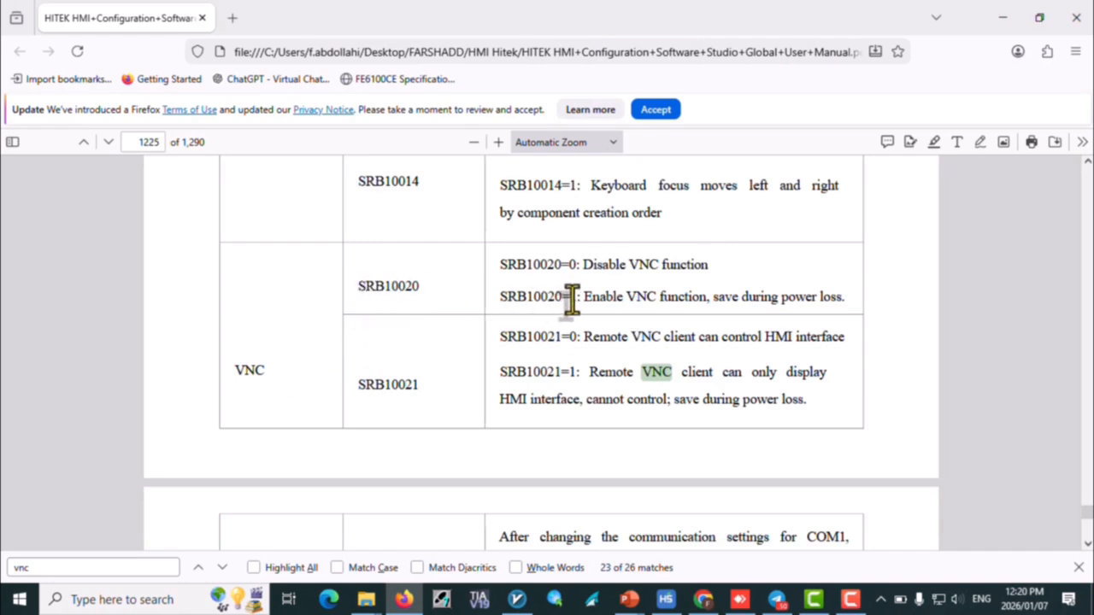
pyautogui.click(666, 599)
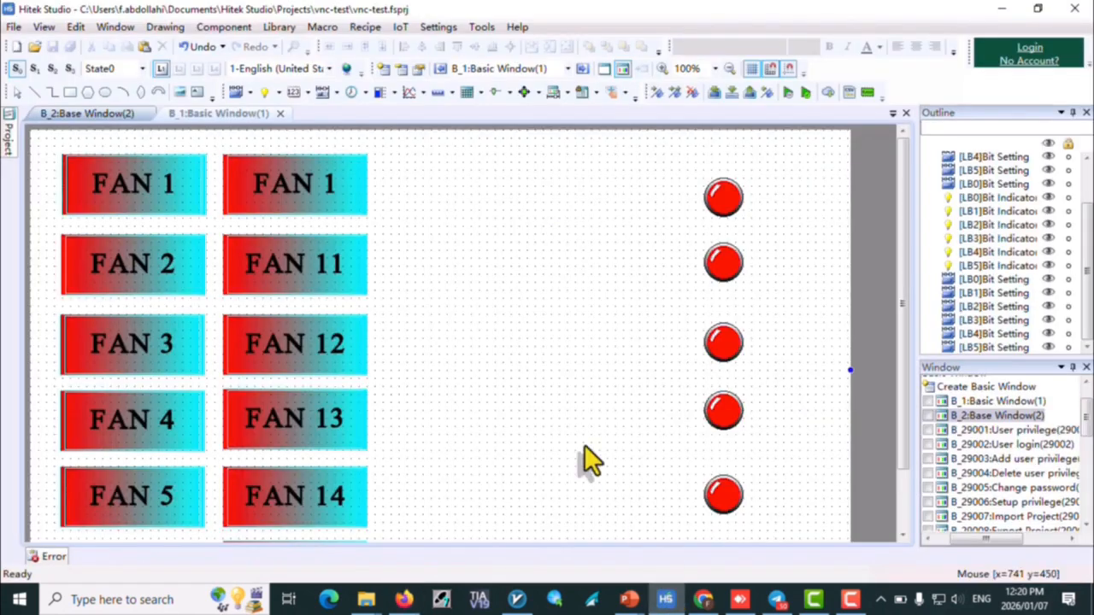
# Step: Check that the window's Window Initialize action sets bit SRB10020 on, and accept the action and window settings
pyautogui.click(353, 91)
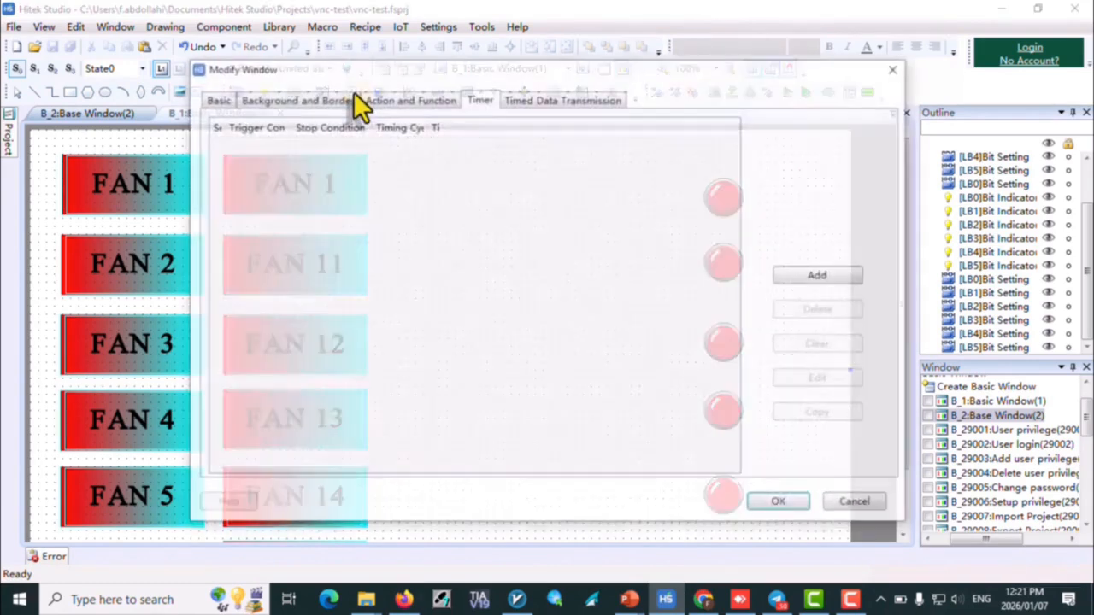
pyautogui.click(357, 100)
pyautogui.click(411, 99)
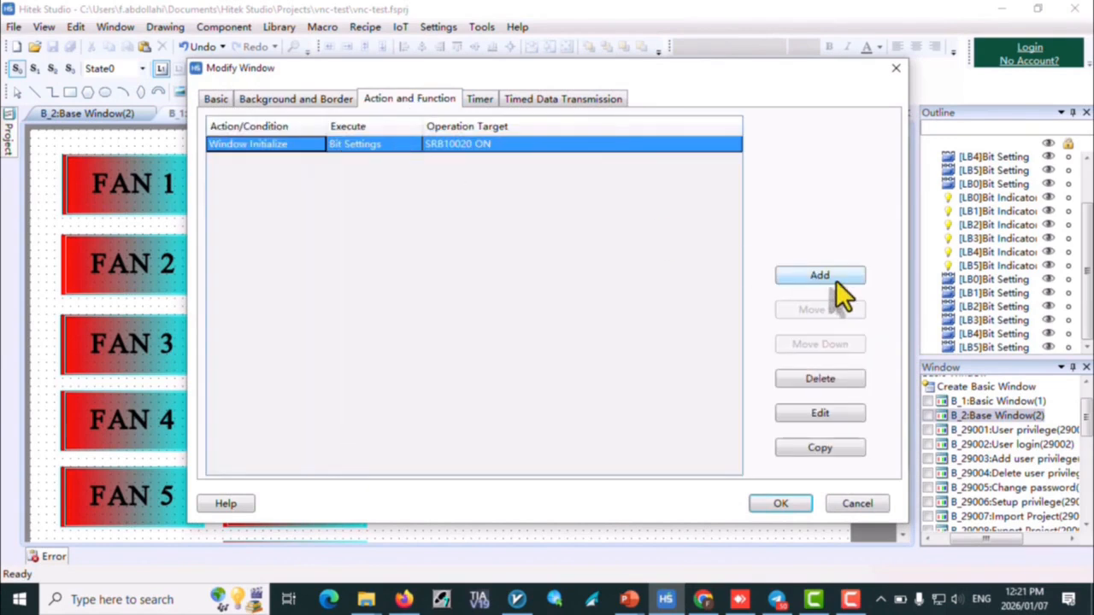
pyautogui.doubleClick(480, 145)
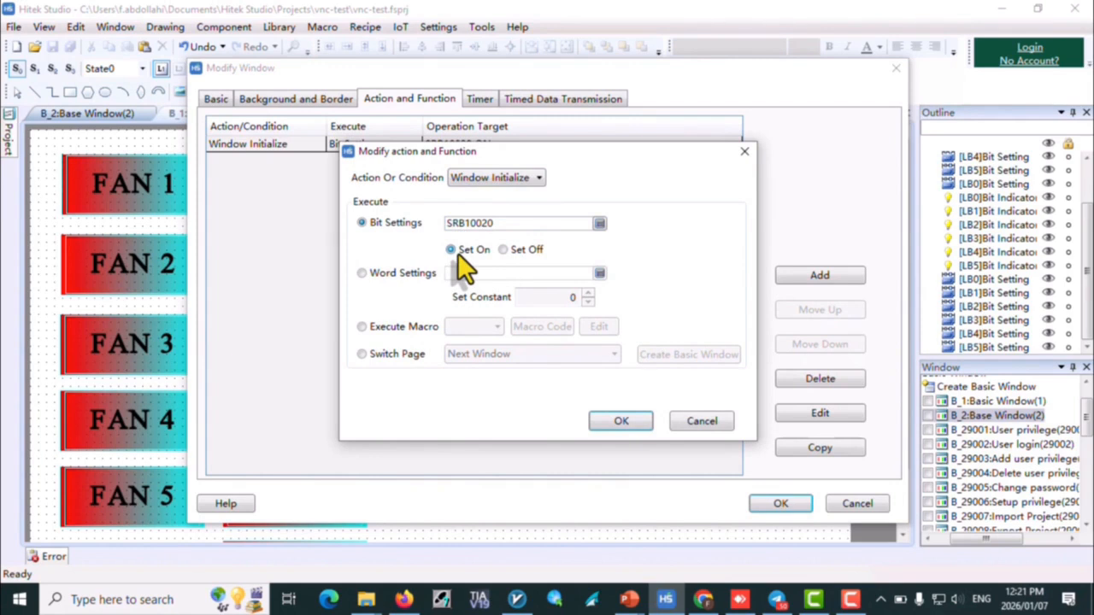
pyautogui.click(614, 422)
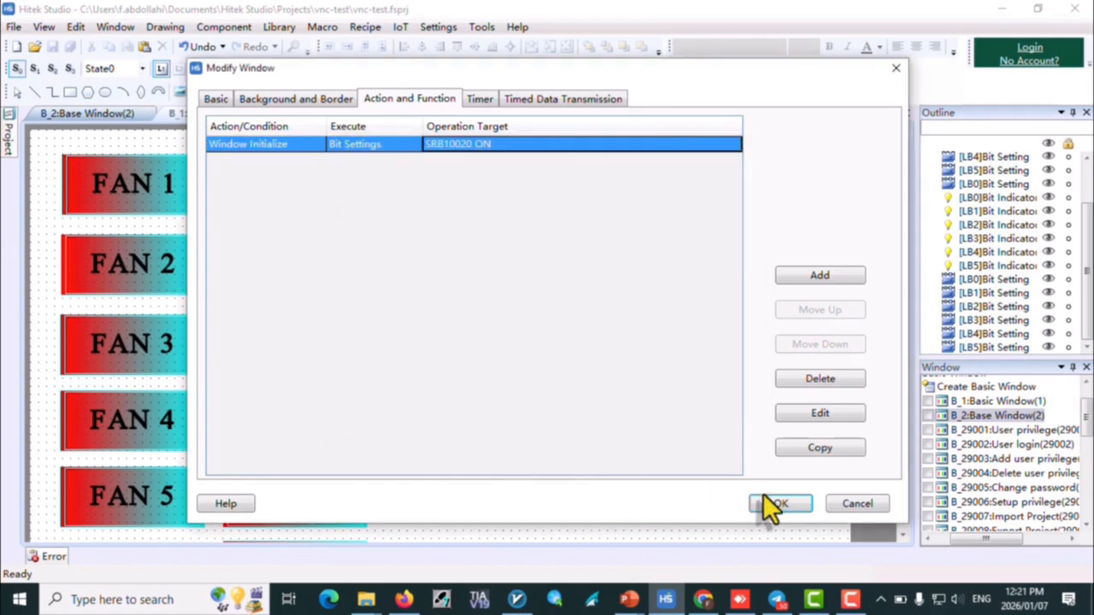
pyautogui.click(774, 503)
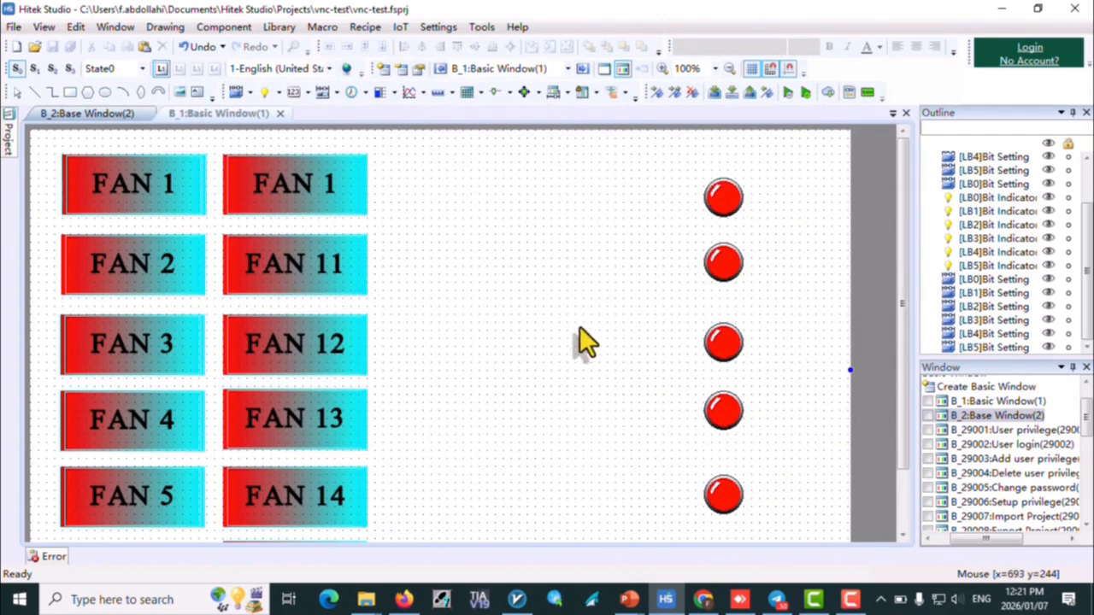
# Step: Compile the project for hardware version >=3.1 and download it to the HMI over Ethernet at 192.168.15.99
pyautogui.click(714, 93)
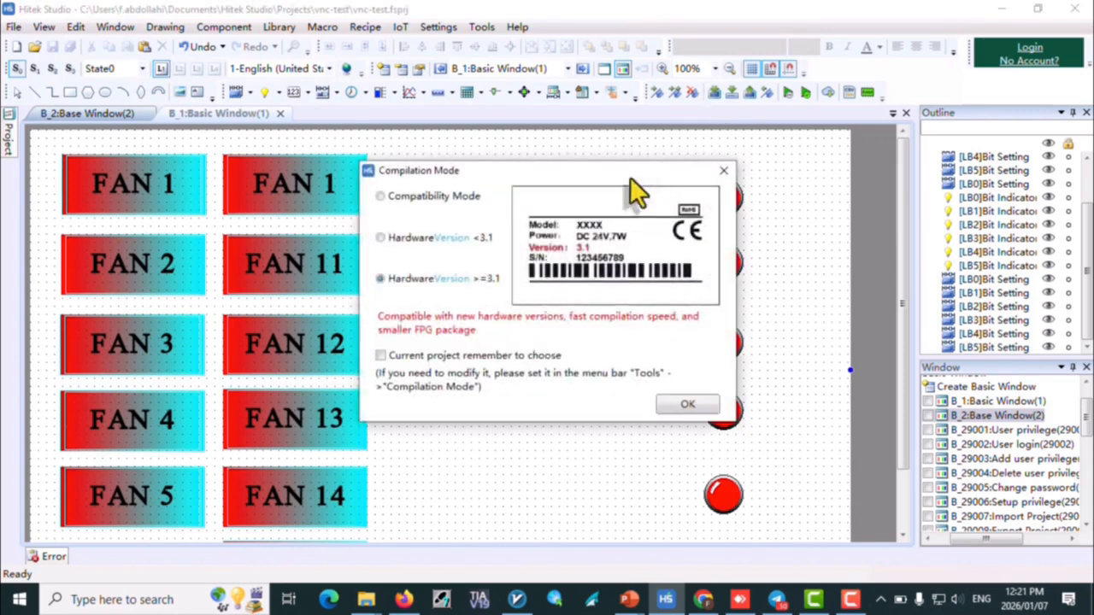
pyautogui.click(672, 404)
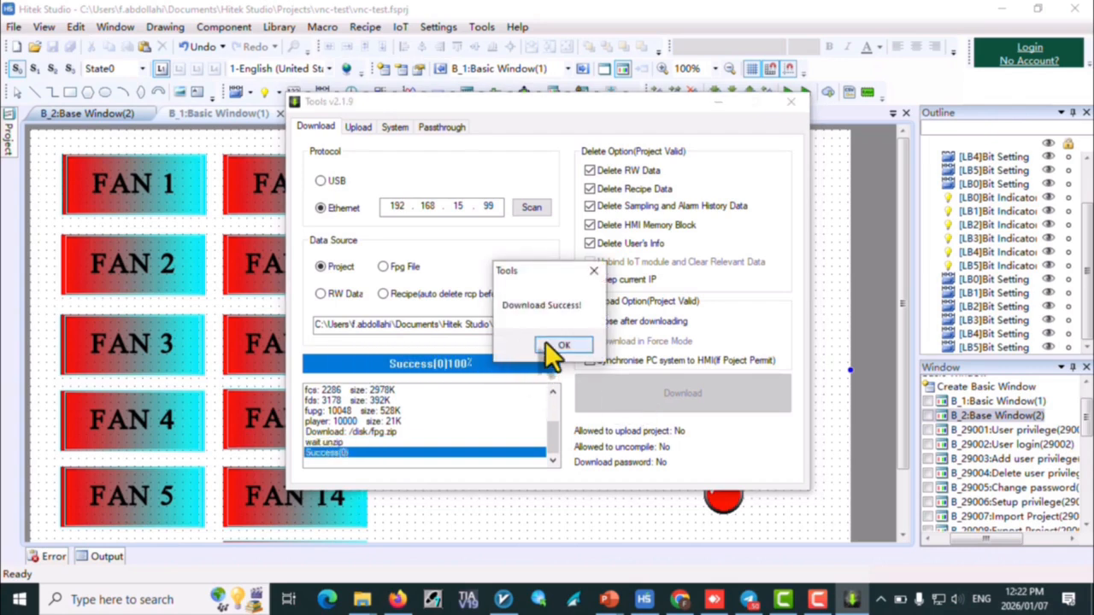
pyautogui.click(544, 344)
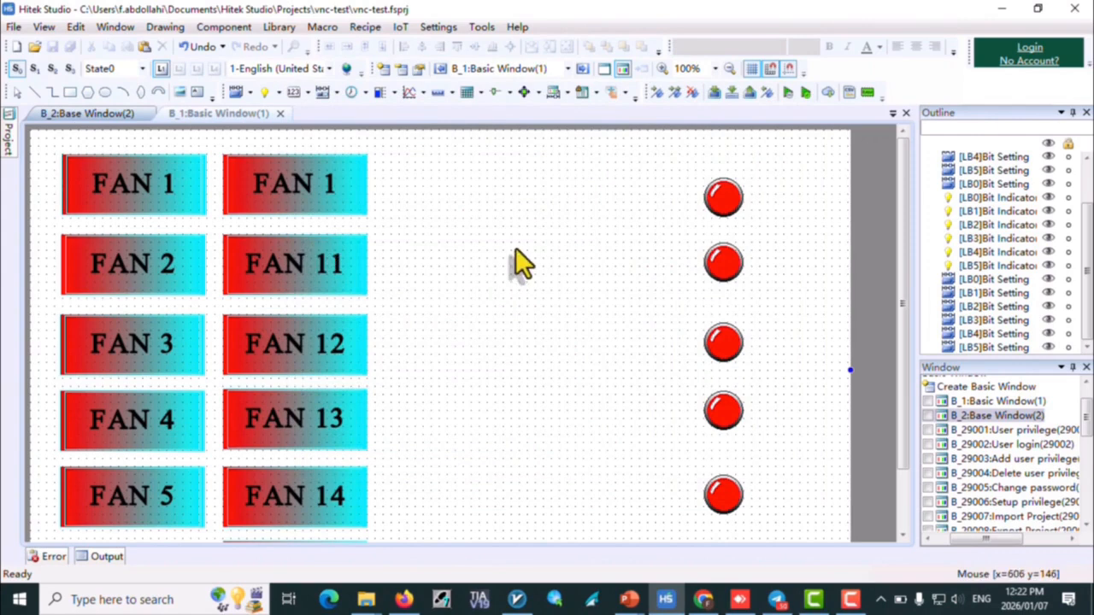
# Step: Minimize Hitek Studio and the Firefox manual, and launch RealVNC Viewer from the desktop
pyautogui.click(1000, 10)
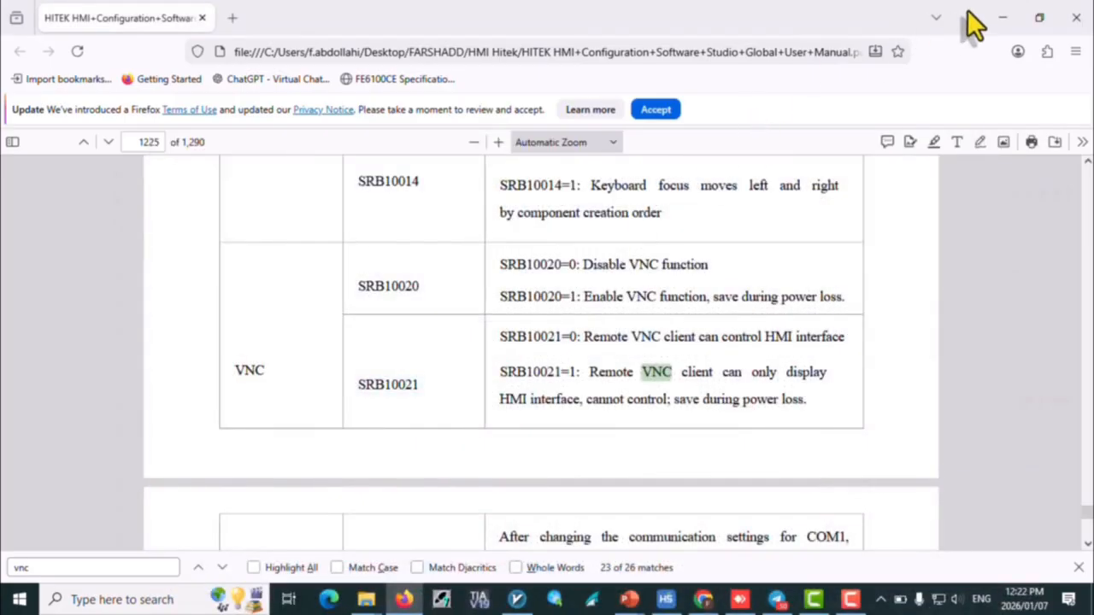
pyautogui.click(1002, 17)
pyautogui.click(213, 518)
pyautogui.doubleClick(211, 518)
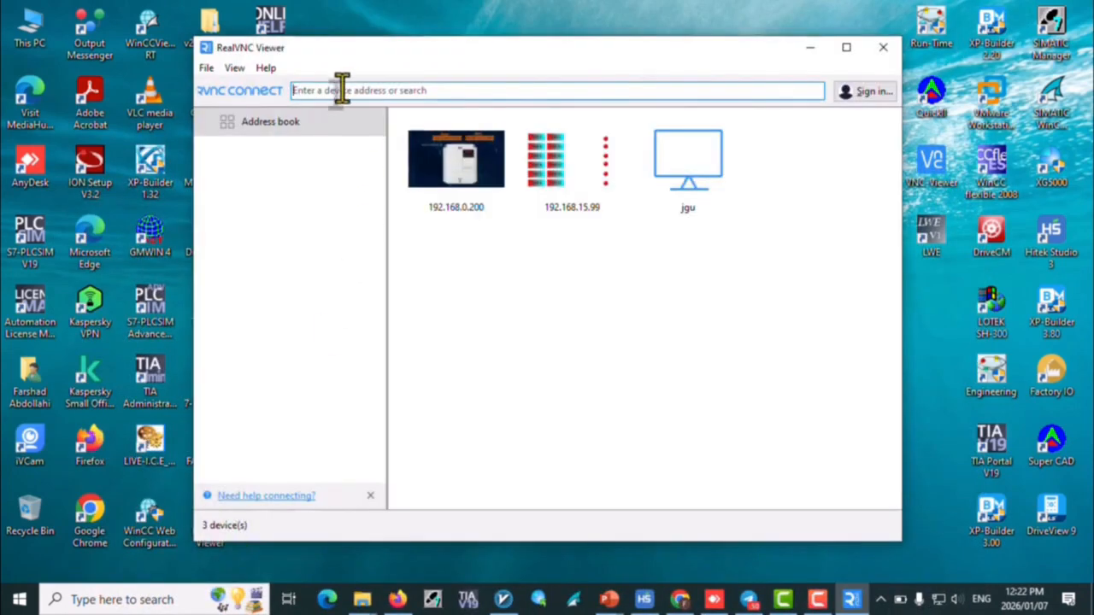
# Step: Connect to the device at 192.168.15.99, authenticate with the remote device password, and maximize the session window
pyautogui.click(342, 89)
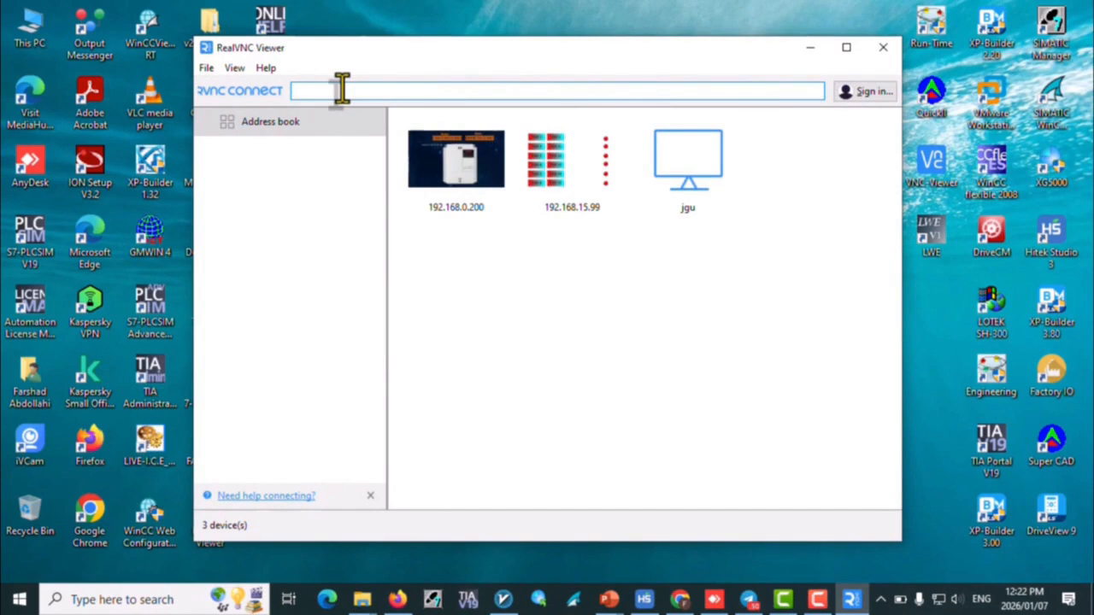
pyautogui.write('19')
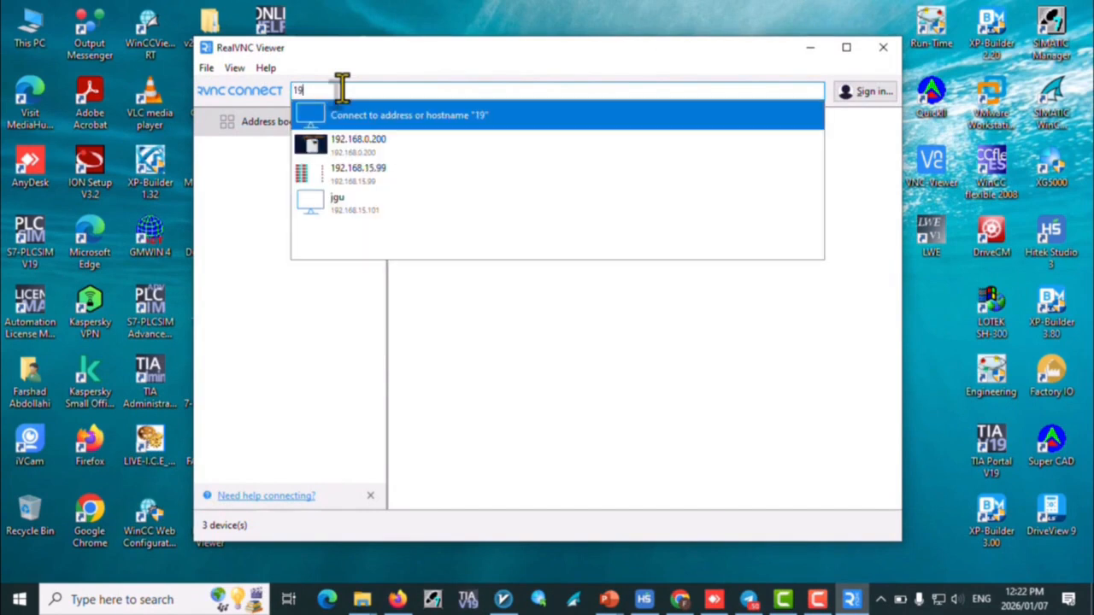
pyautogui.write('2.168.15.99')
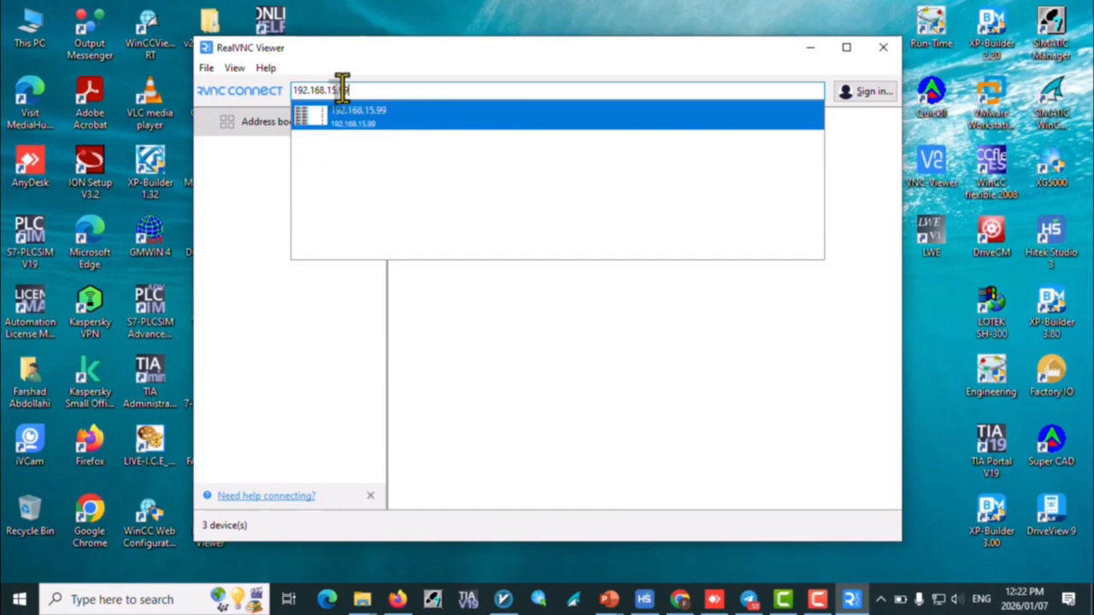
pyautogui.click(415, 128)
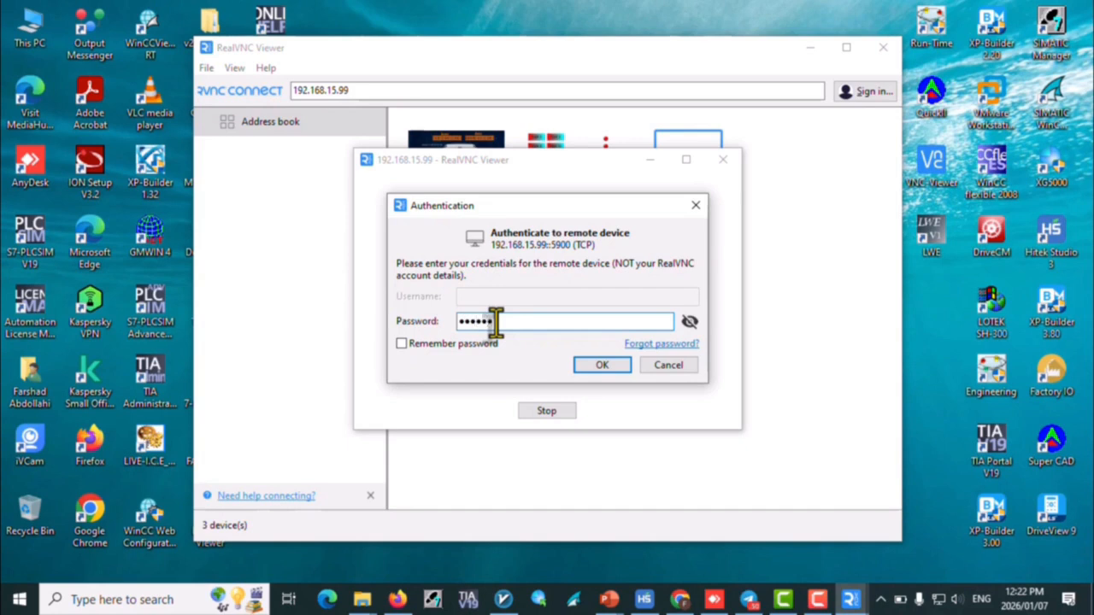
pyautogui.press('Return')
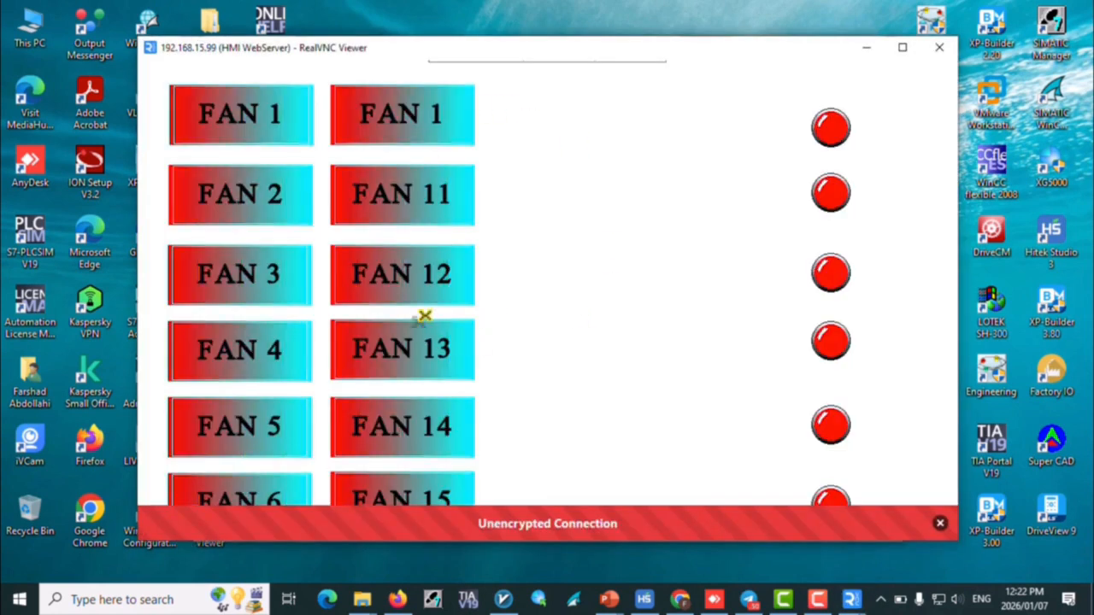
pyautogui.click(902, 48)
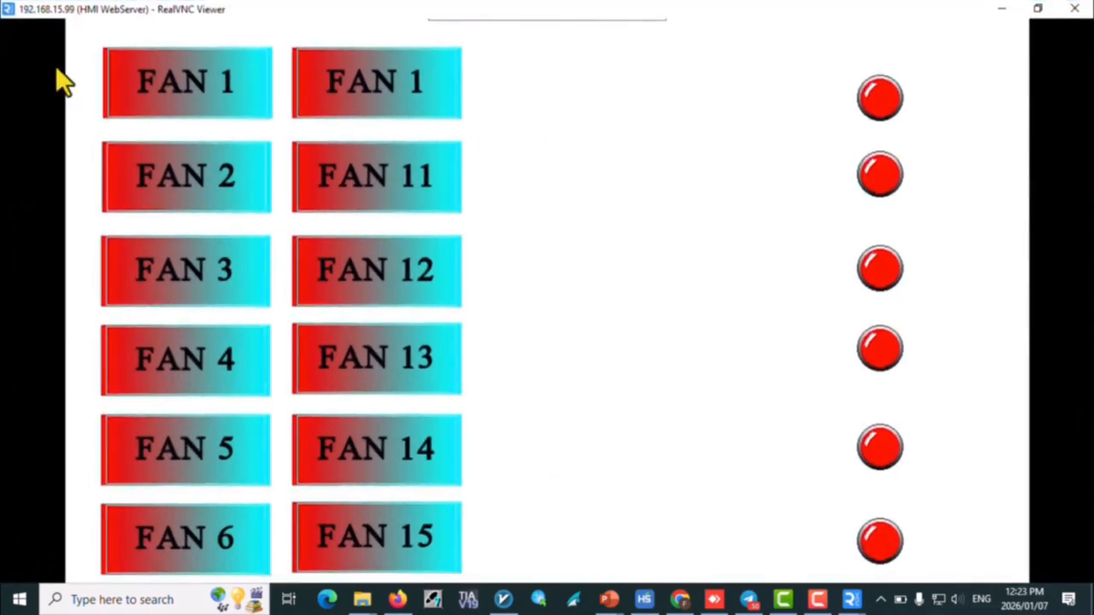
# Step: Turn on all six indicators remotely with the FAN 1 to FAN 6 buttons in the first column
pyautogui.click(199, 88)
pyautogui.click(157, 188)
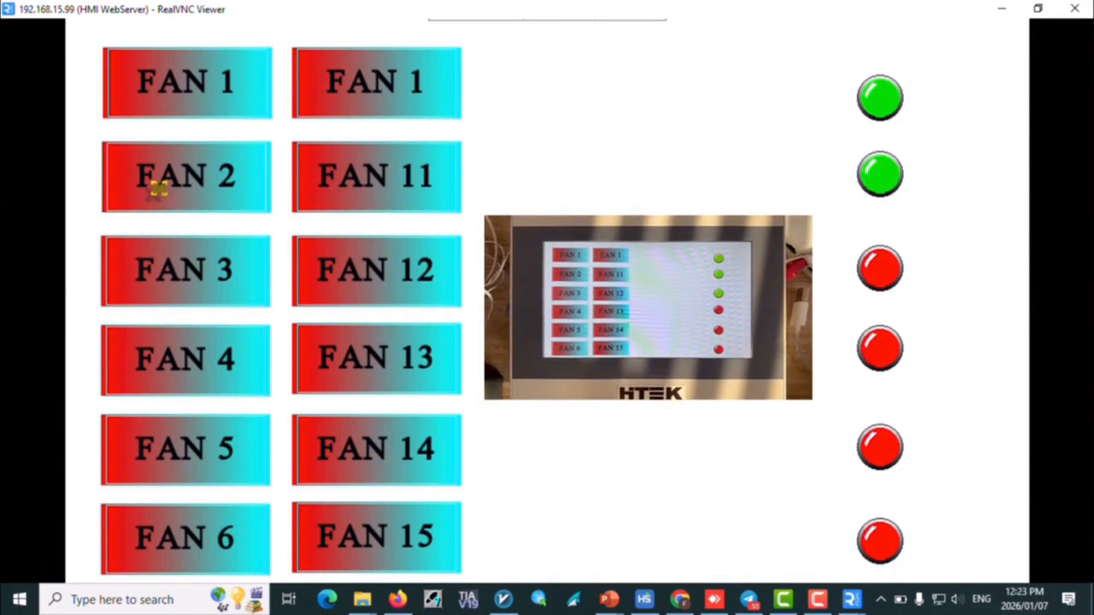
pyautogui.click(162, 261)
pyautogui.click(183, 354)
pyautogui.click(183, 447)
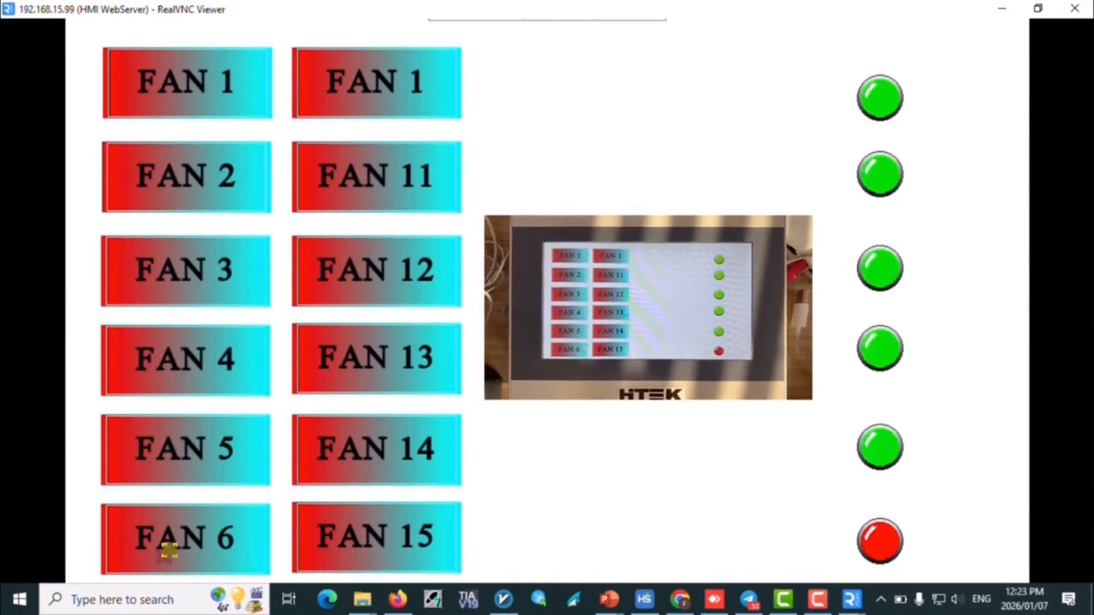
pyautogui.click(169, 551)
# Step: Turn off all six indicators remotely with the second-column buttons, from FAN 1 and FAN 11 through FAN 15
pyautogui.click(391, 97)
pyautogui.click(396, 176)
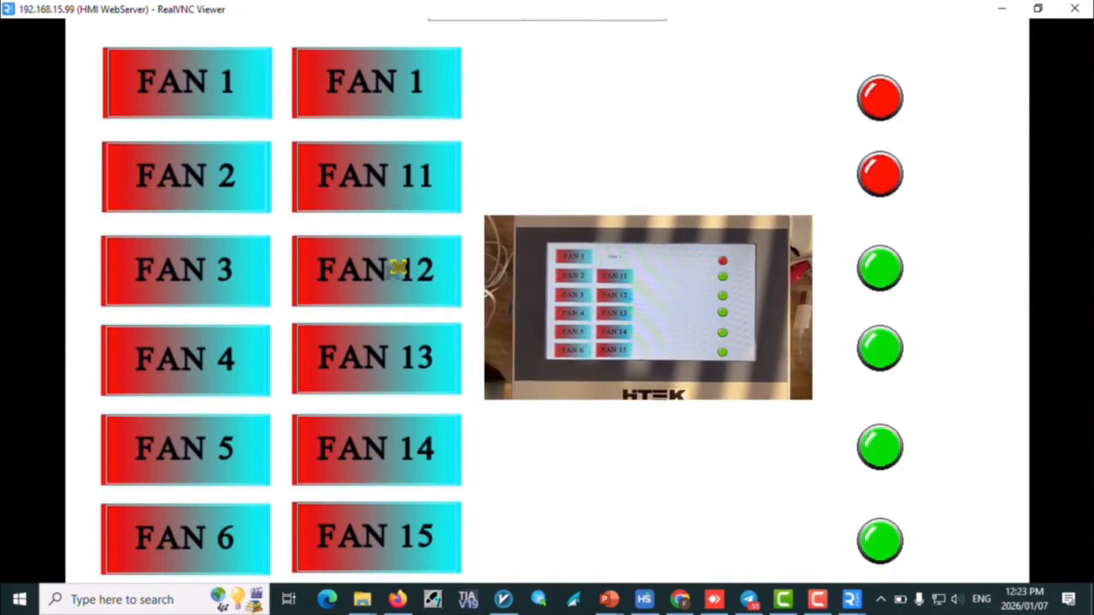
pyautogui.click(397, 267)
pyautogui.click(384, 368)
pyautogui.click(376, 449)
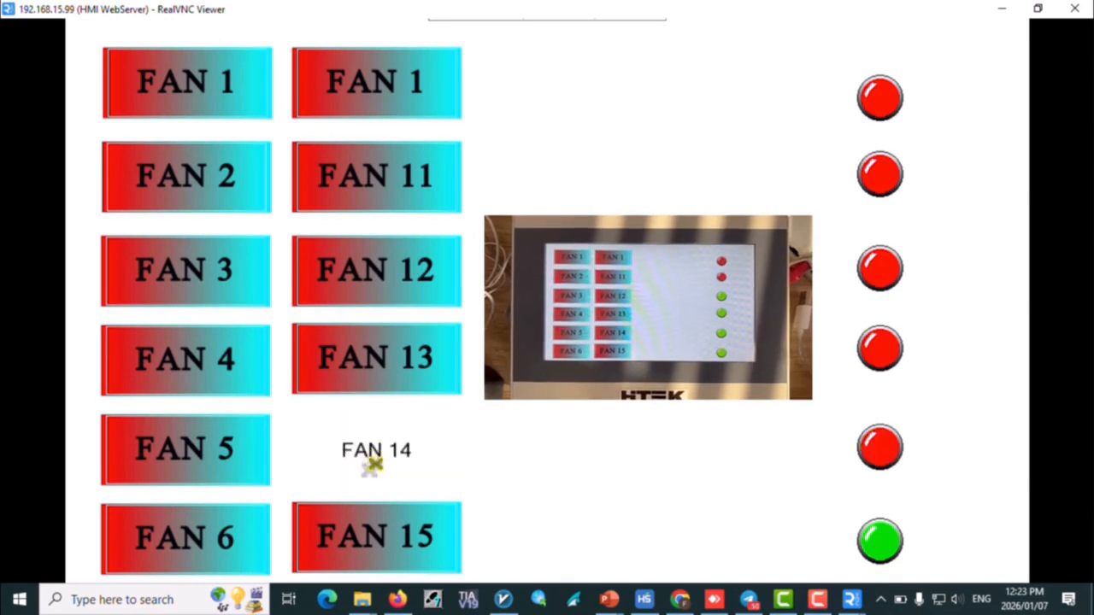
pyautogui.click(359, 543)
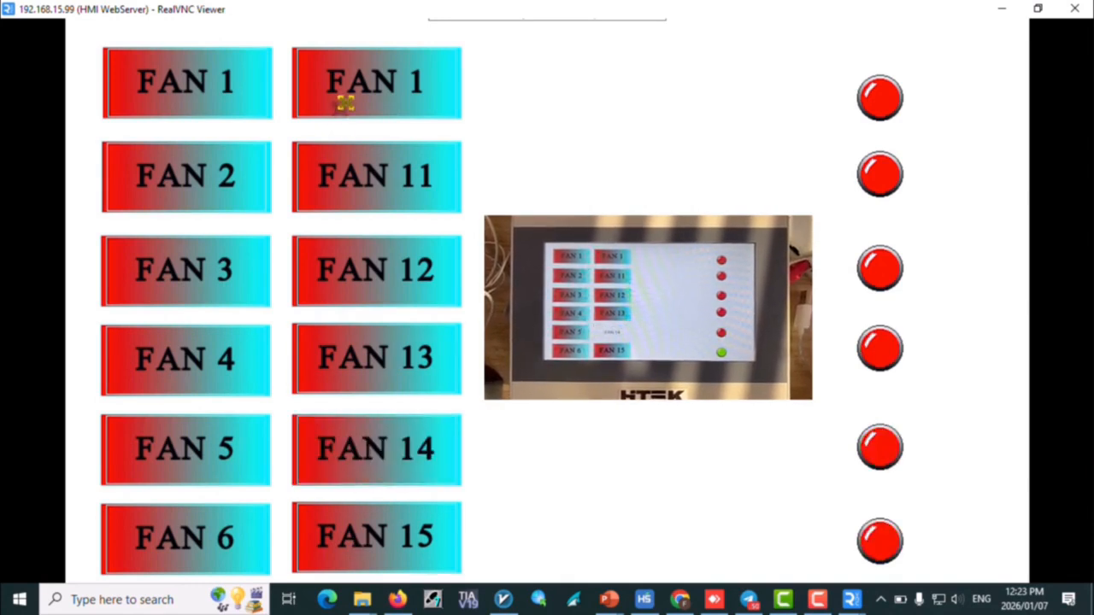